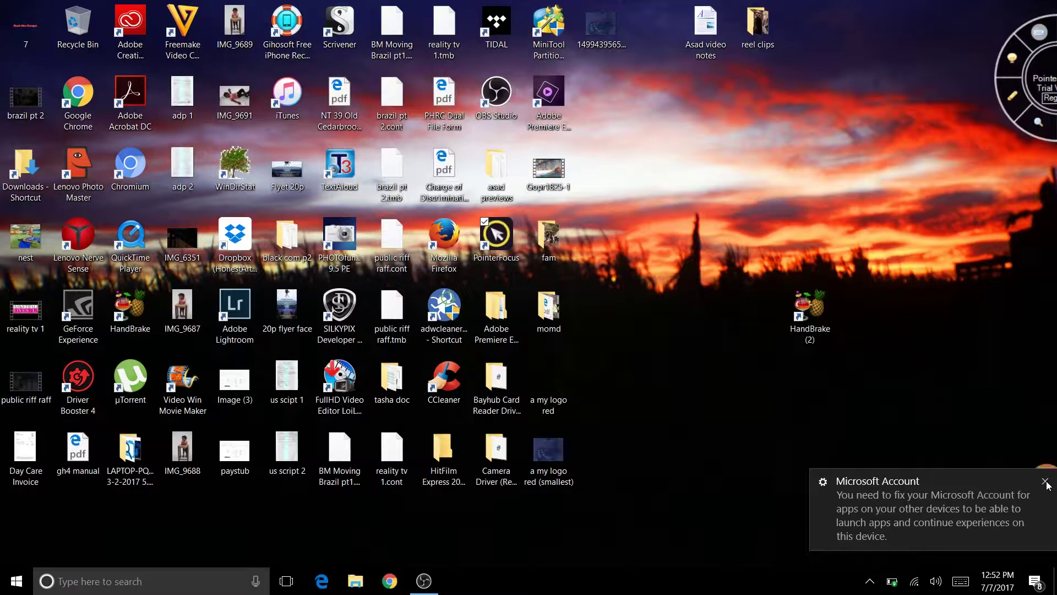
Dismiss the account notification and launch HandBrake from the HandBrake (2) desktop shortcut
{"action": "left_click", "coordinate": [1045, 480]}
{"action": "left_click", "coordinate": [799, 318]}
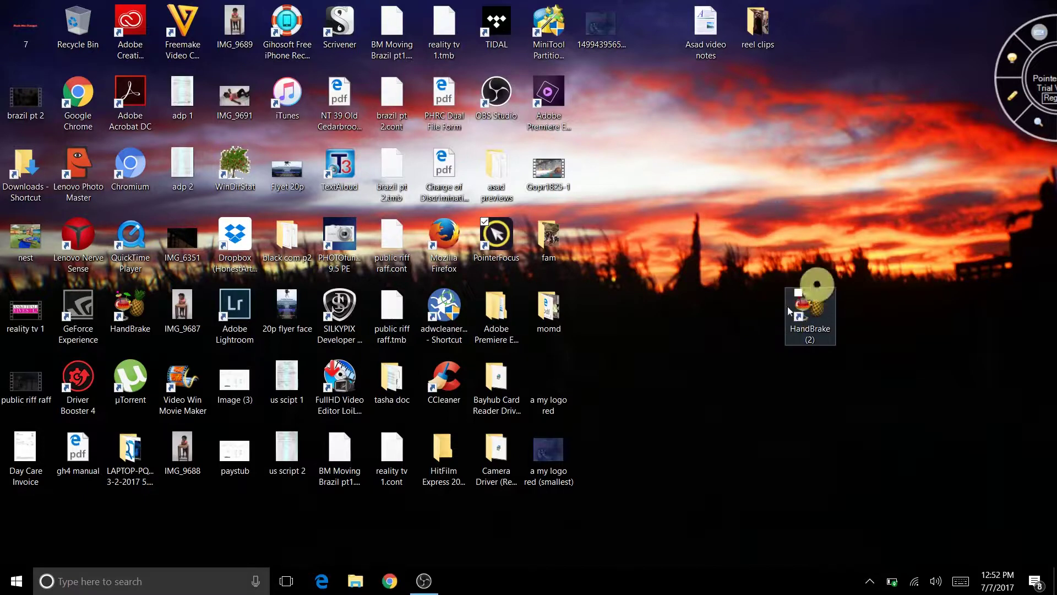
{"action": "left_click", "coordinate": [789, 289]}
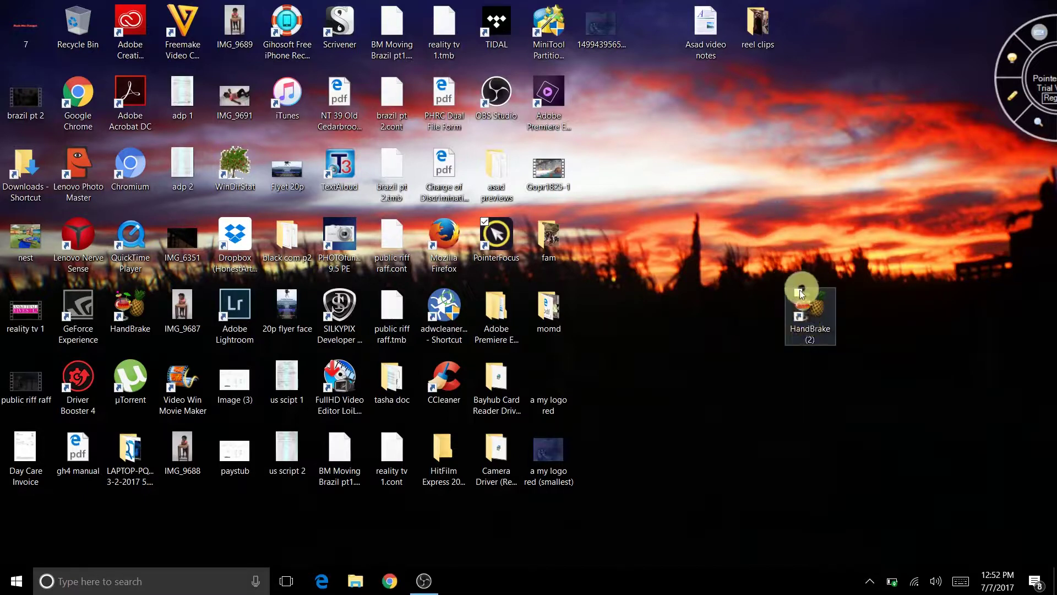
{"action": "left_click", "coordinate": [809, 313]}
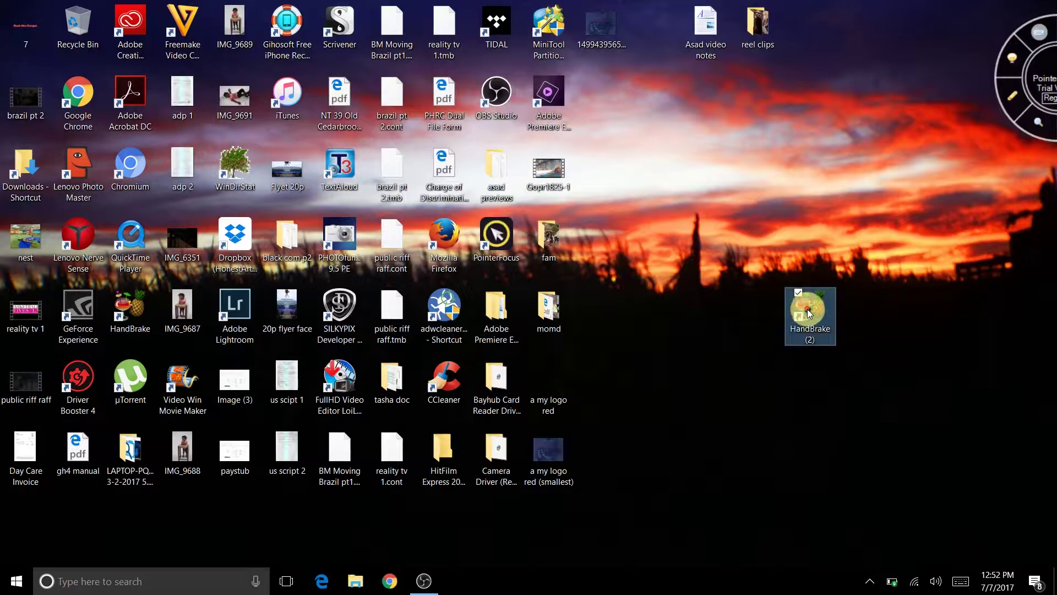
{"action": "left_click", "coordinate": [813, 342]}
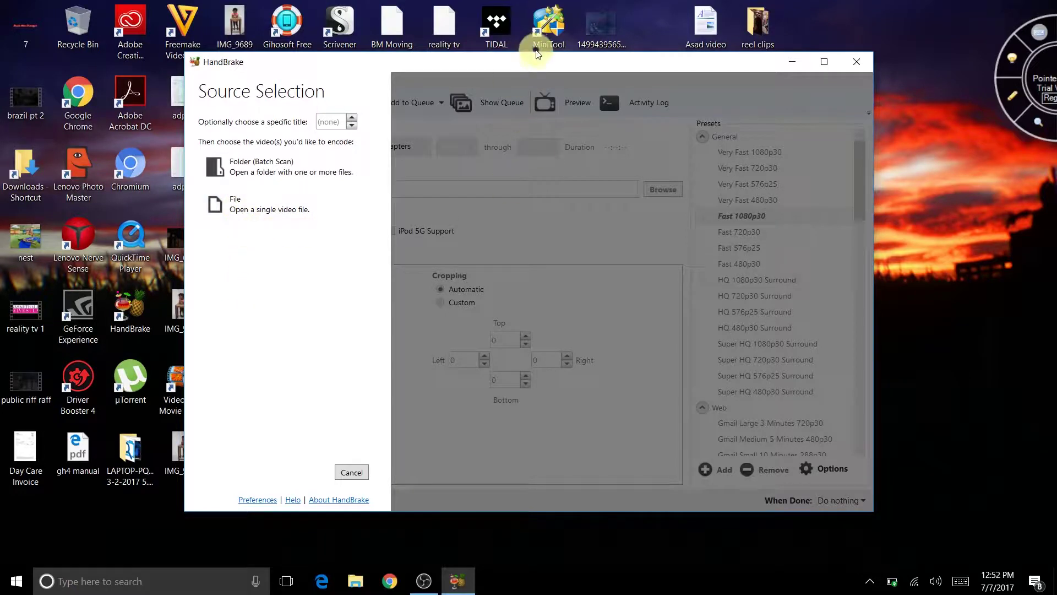
Reposition the HandBrake window and choose a single video file as the source
{"action": "left_click_drag", "start_coordinate": [530, 70], "coordinate": [369, 90]}
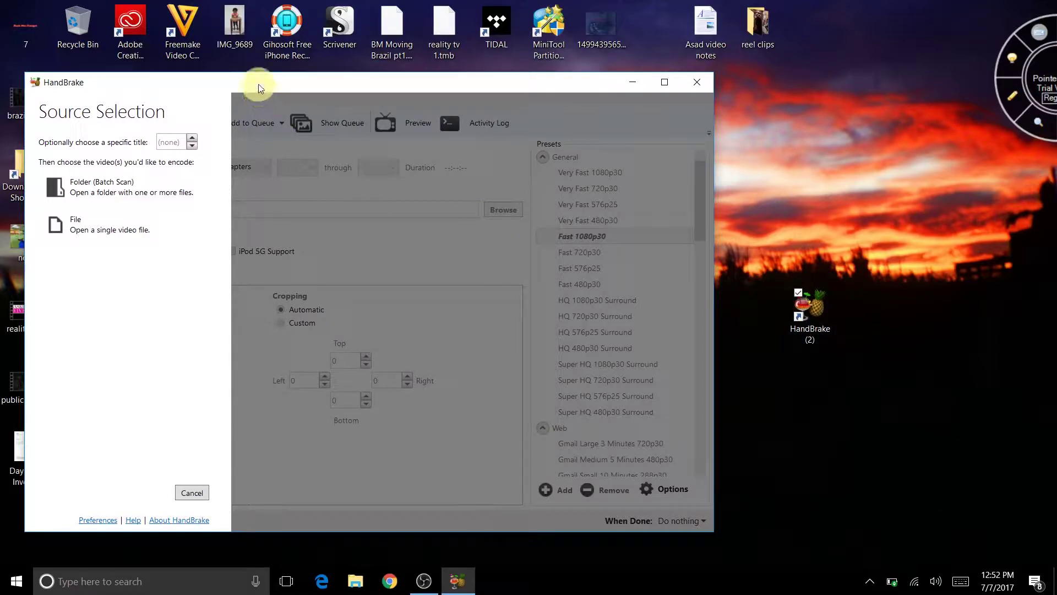
{"action": "left_click_drag", "start_coordinate": [257, 82], "coordinate": [333, 72]}
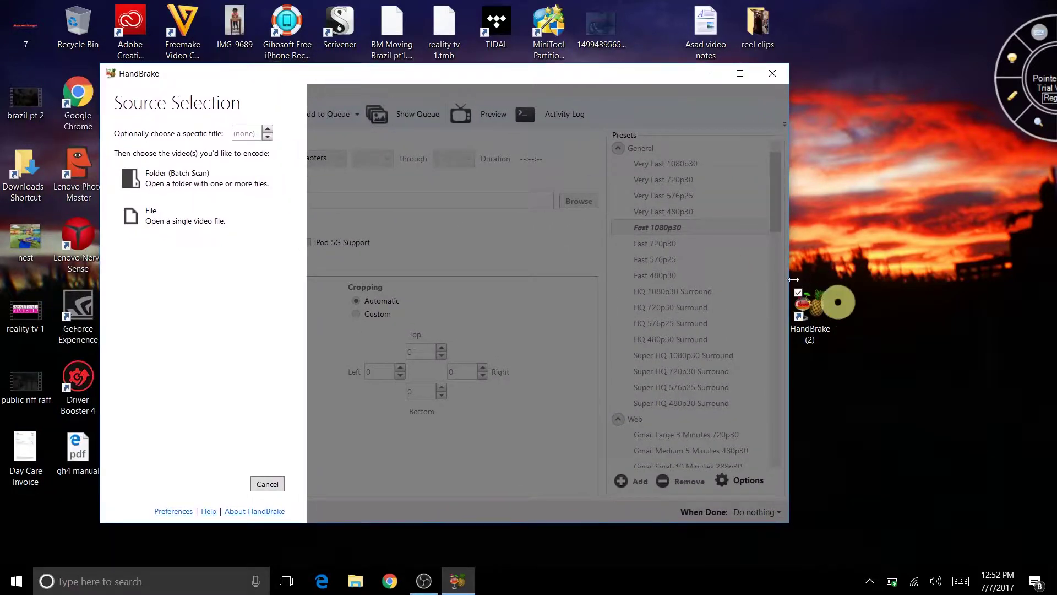
{"action": "left_click", "coordinate": [168, 226]}
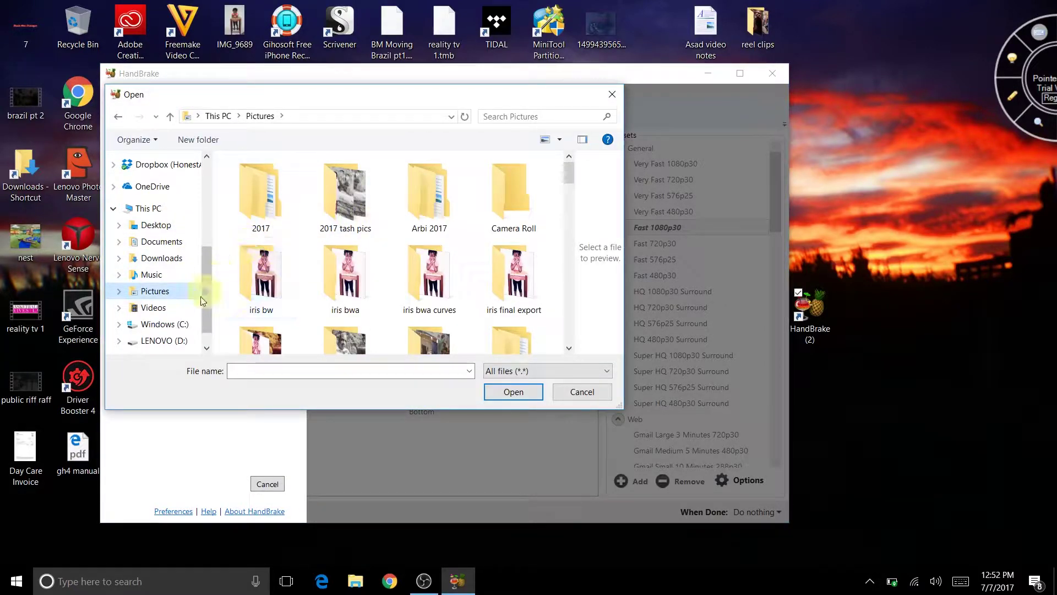
Load 'past failed rela p1' from Videos > Asad > past rela p1 as the source
{"action": "left_click", "coordinate": [158, 308]}
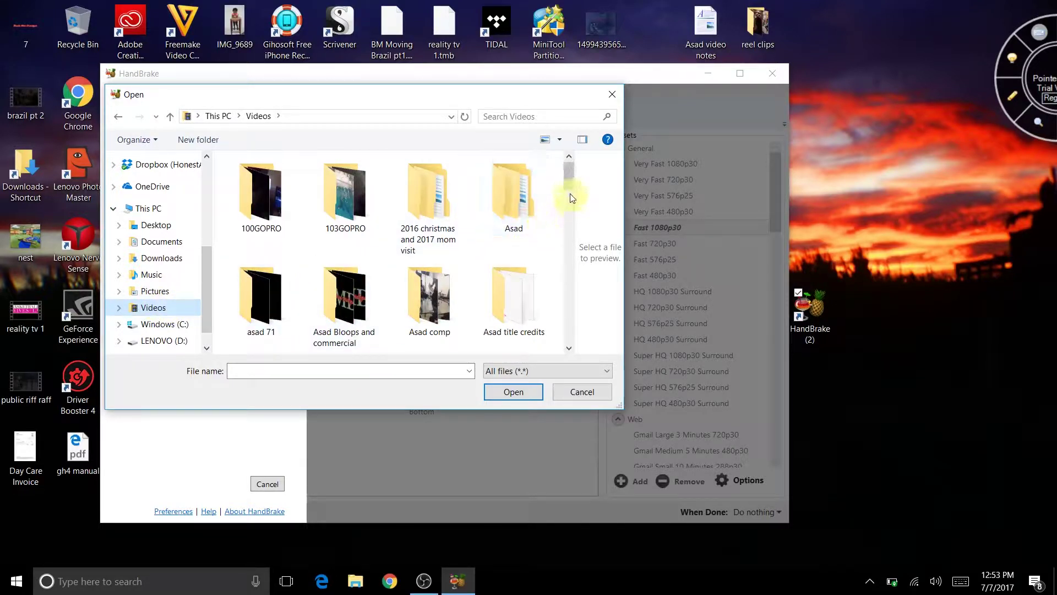
{"action": "mouse_move", "coordinate": [567, 179]}
{"action": "left_mouse_down"}
{"action": "mouse_move", "coordinate": [567, 188]}
{"action": "mouse_move", "coordinate": [568, 169]}
{"action": "left_mouse_up"}
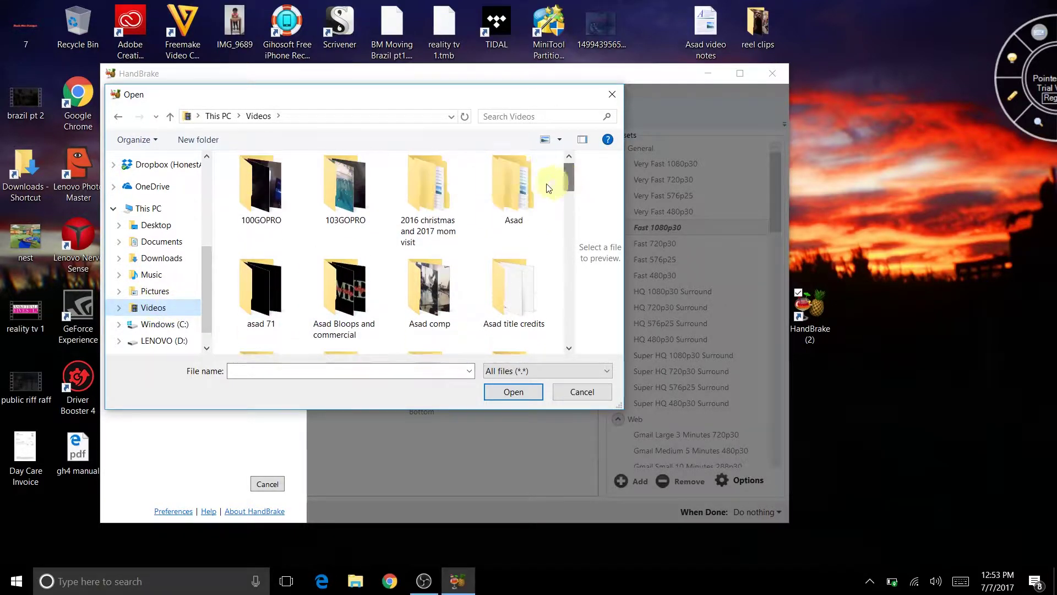
{"action": "double_click", "coordinate": [510, 190]}
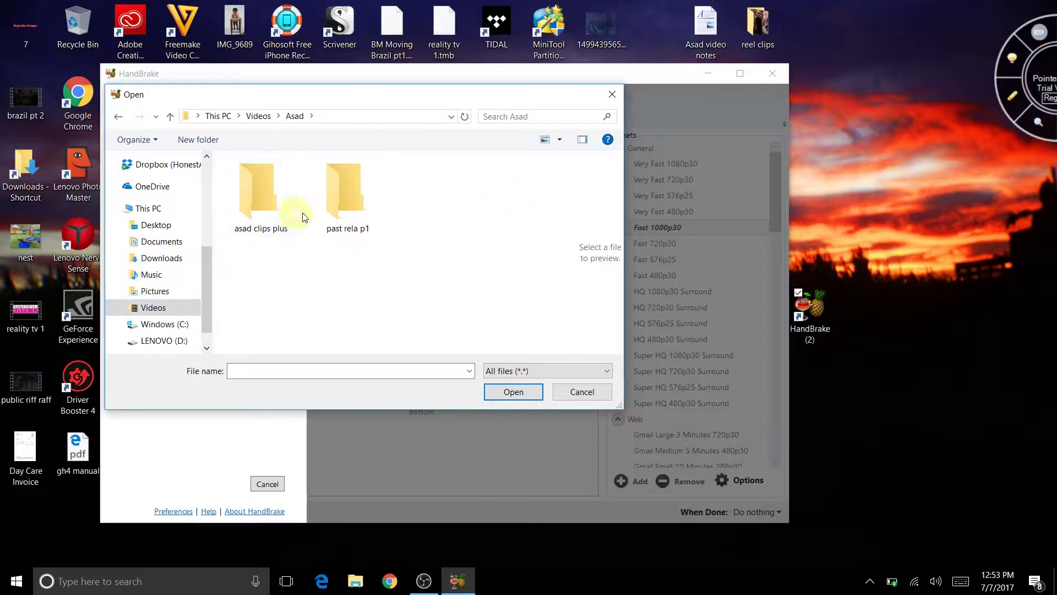
{"action": "left_click", "coordinate": [335, 209]}
{"action": "double_click", "coordinate": [336, 209]}
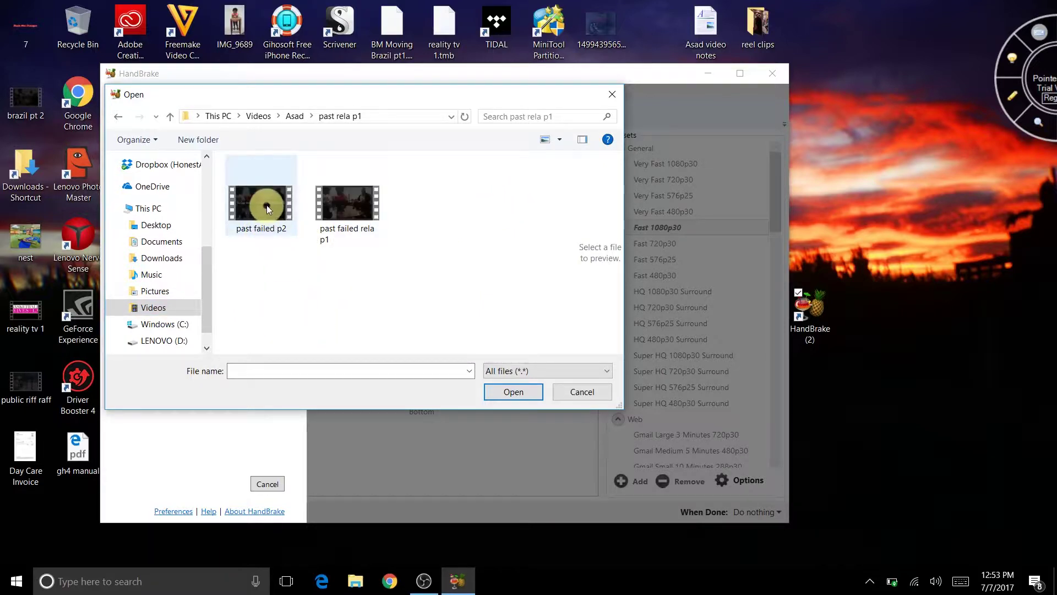
{"action": "double_click", "coordinate": [342, 214]}
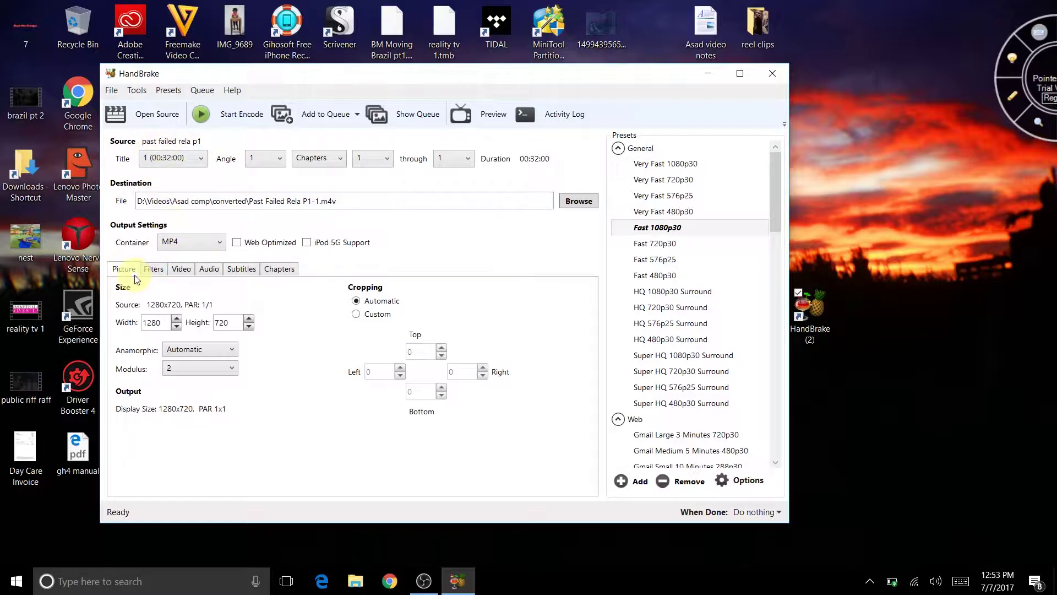
Show the Video tab with H.264 codec, 30 fps peak framerate and quality 22
{"action": "left_click", "coordinate": [180, 270]}
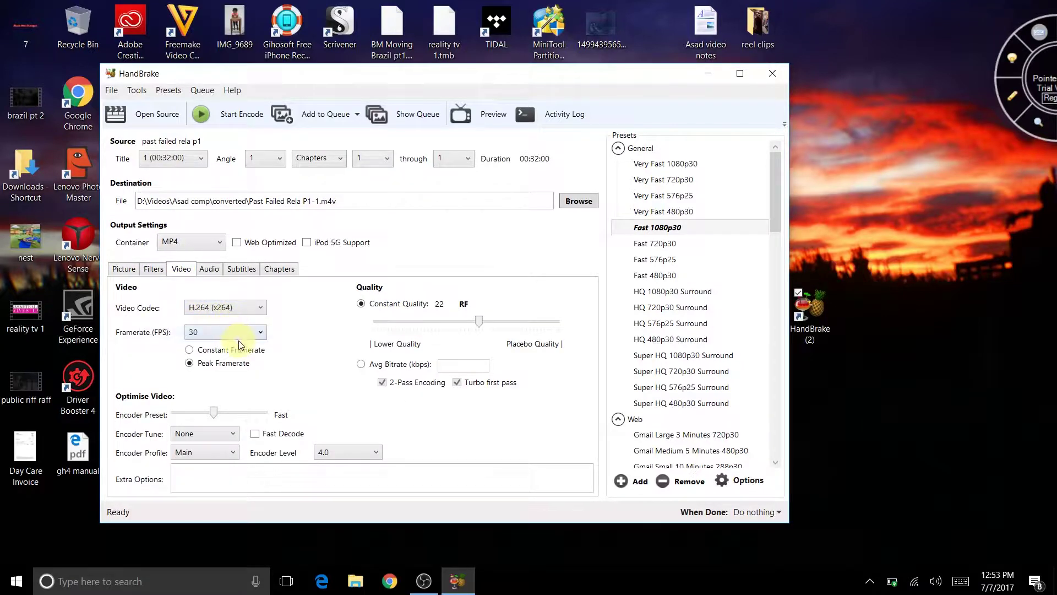
{"action": "left_click", "coordinate": [204, 363]}
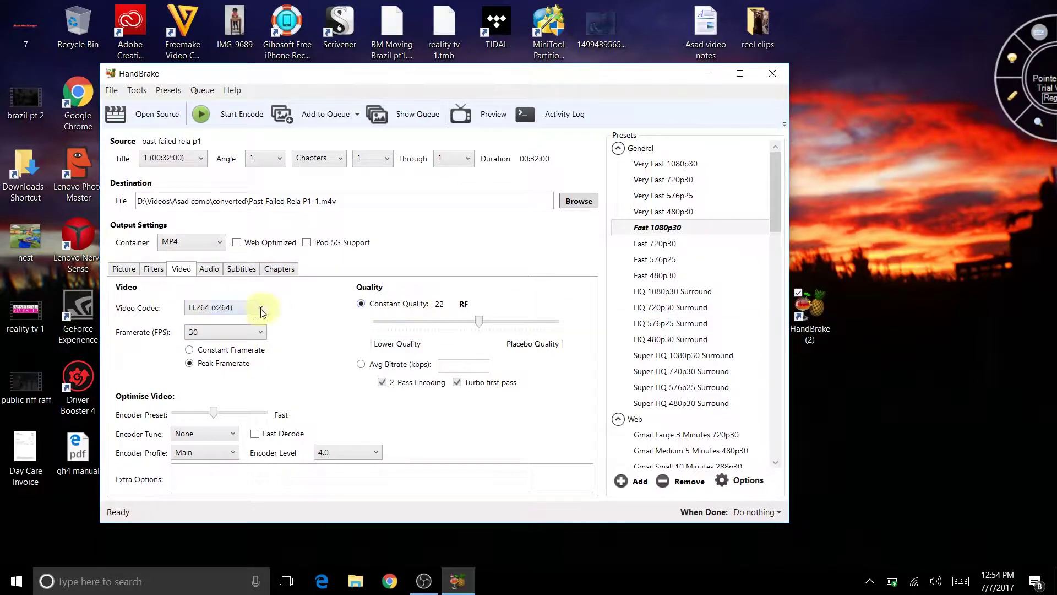
{"action": "left_click", "coordinate": [182, 269]}
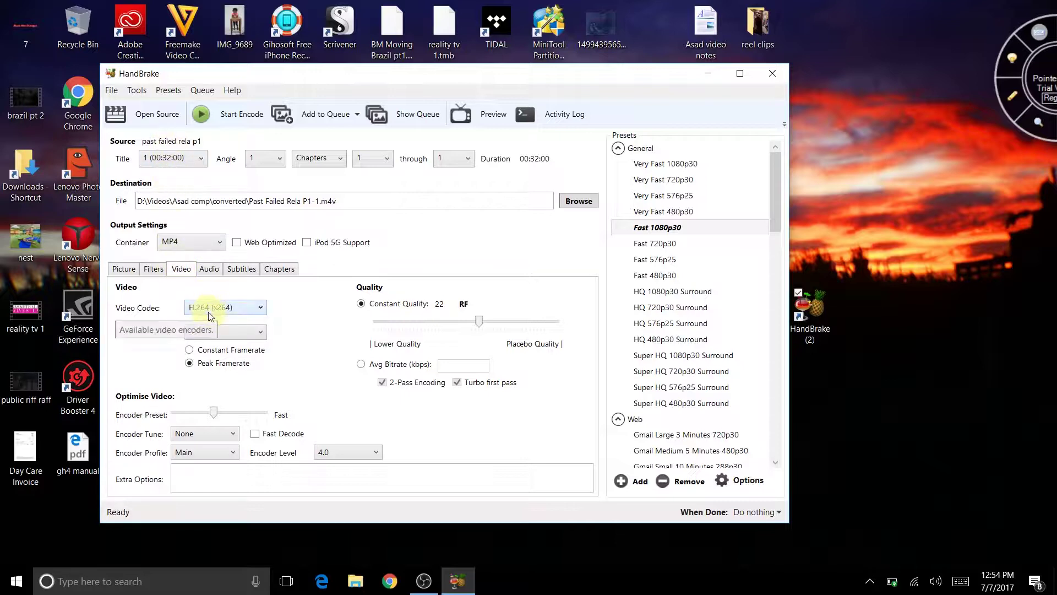
Switch the video to Constant Framerate and choose 24 fps
{"action": "left_click", "coordinate": [192, 351]}
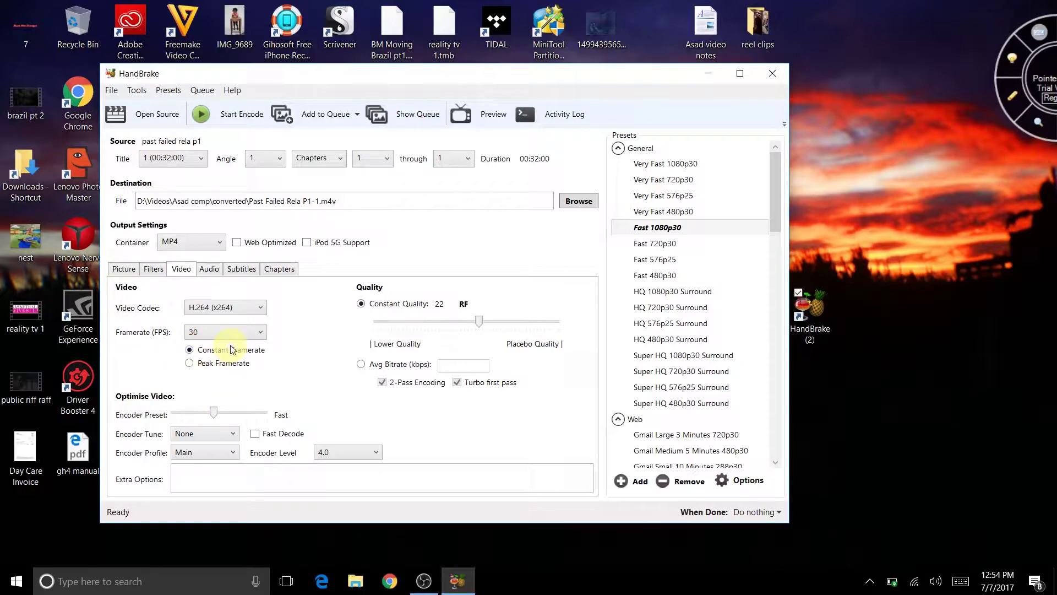
{"action": "left_click", "coordinate": [262, 334]}
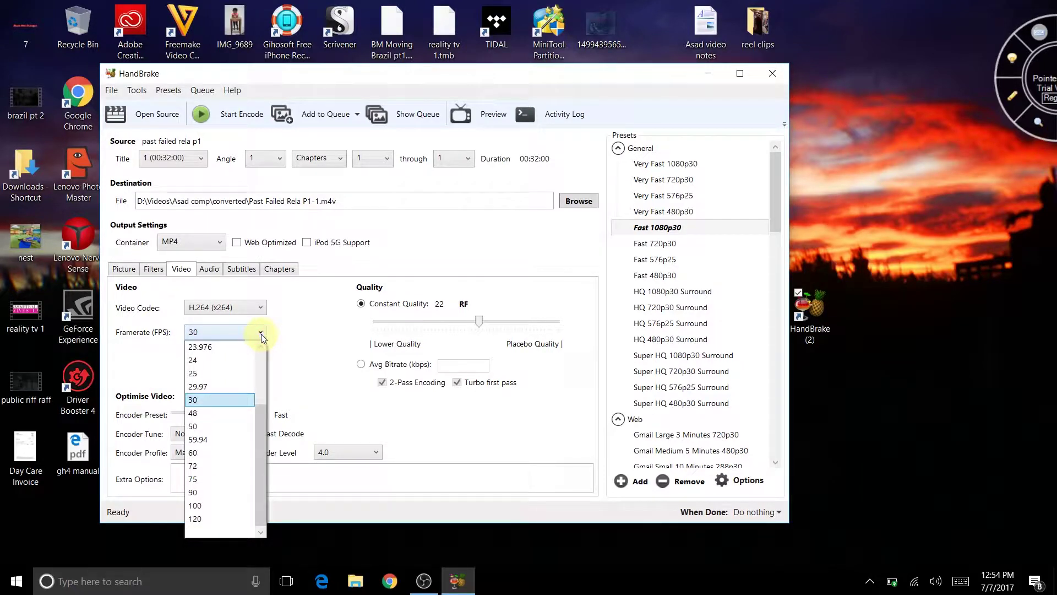
{"action": "left_click", "coordinate": [197, 364]}
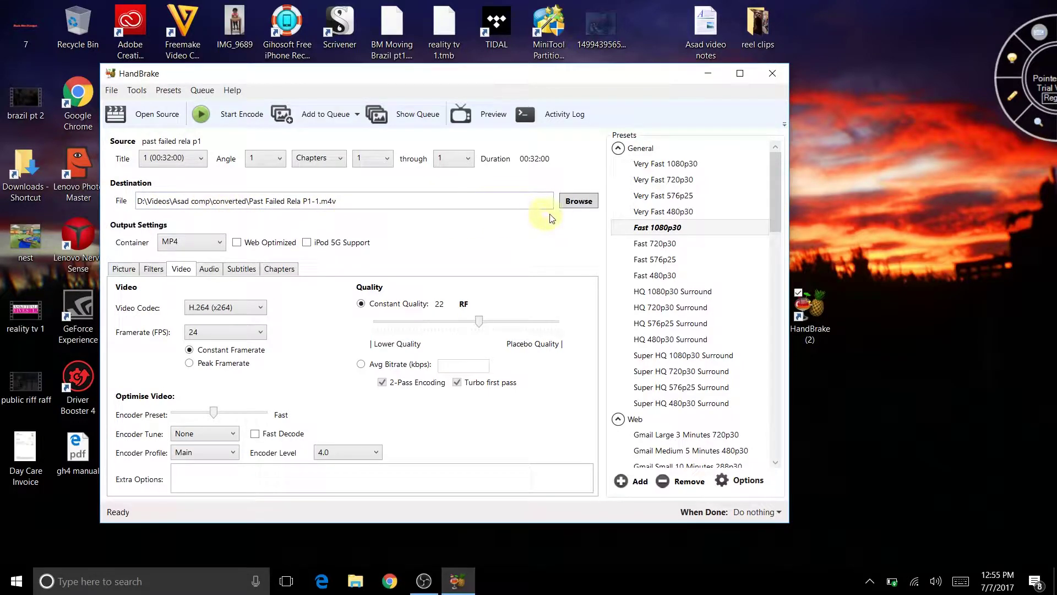
Set the output save location to the Videos folder
{"action": "left_click", "coordinate": [573, 203]}
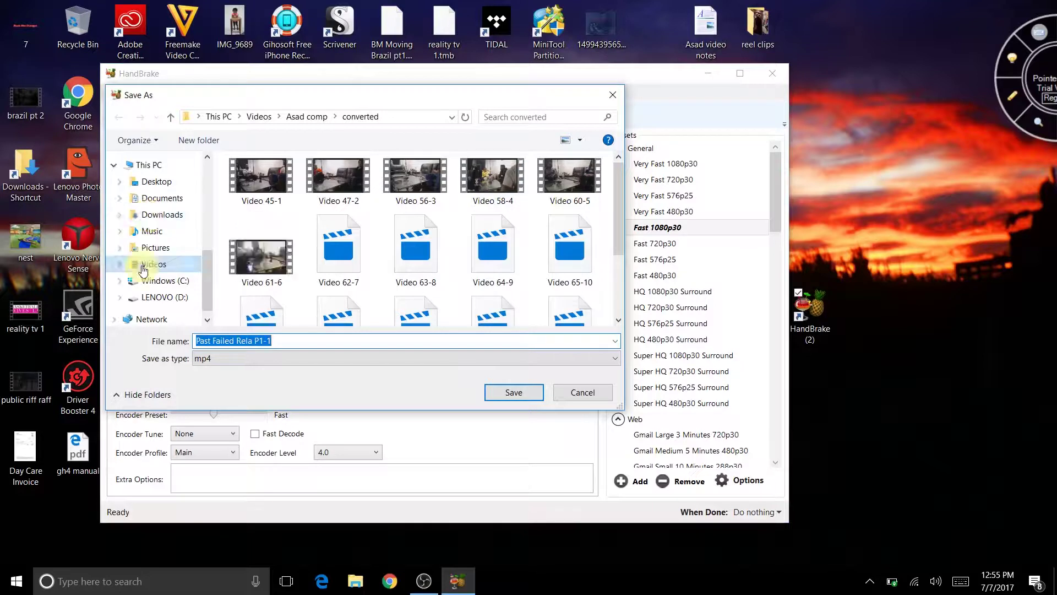
{"action": "left_click", "coordinate": [153, 264]}
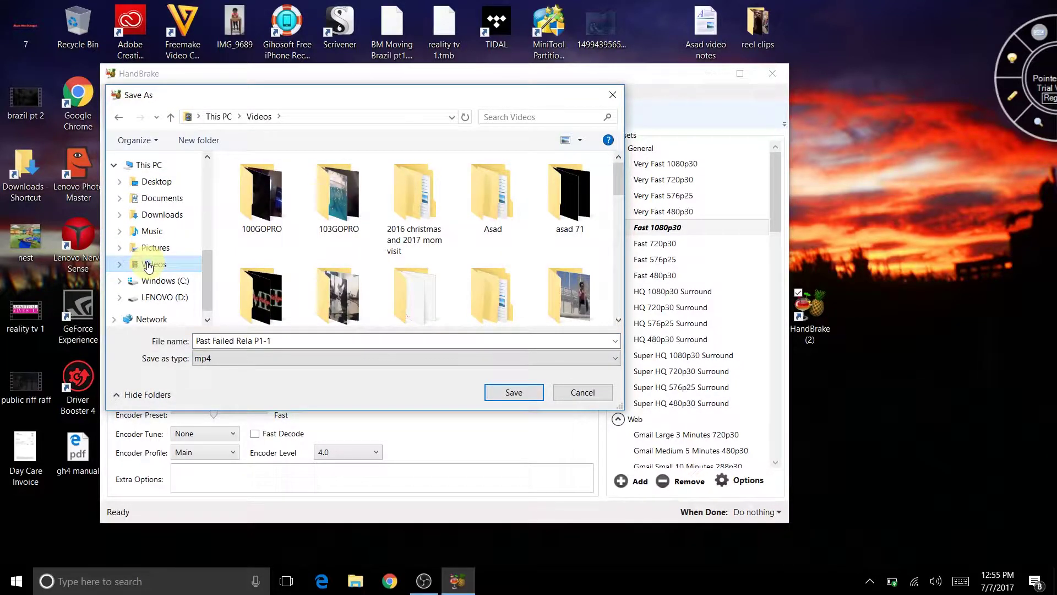
{"action": "left_click", "coordinate": [514, 393]}
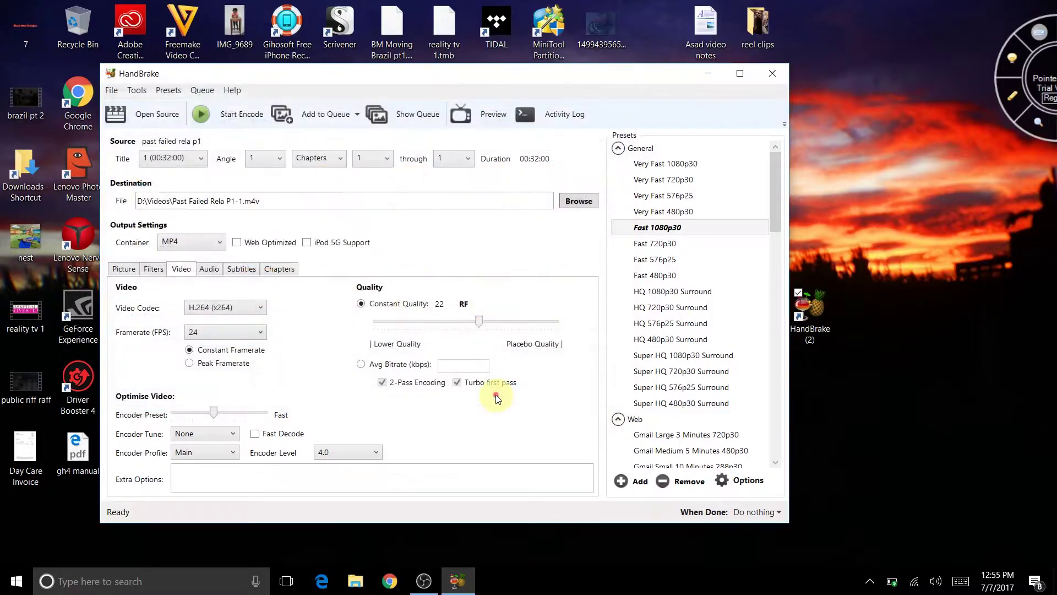
Cancel the reopened save dialog and start encoding to D:\Videos\Past Failed Rela P1-1.m4v
{"action": "left_click", "coordinate": [580, 201]}
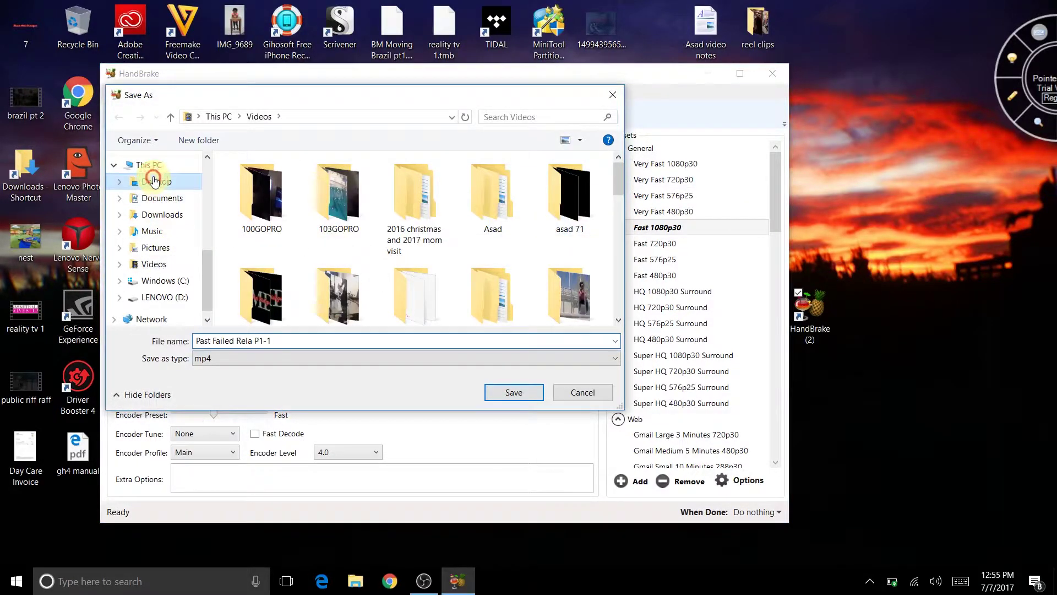
{"action": "left_click", "coordinate": [156, 180]}
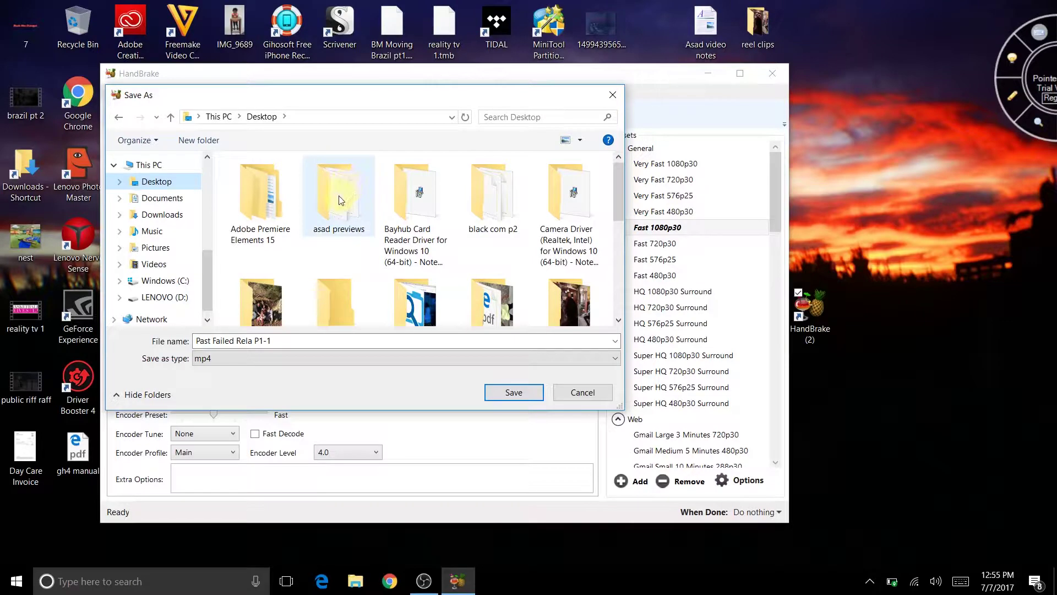
{"action": "left_click", "coordinate": [578, 394]}
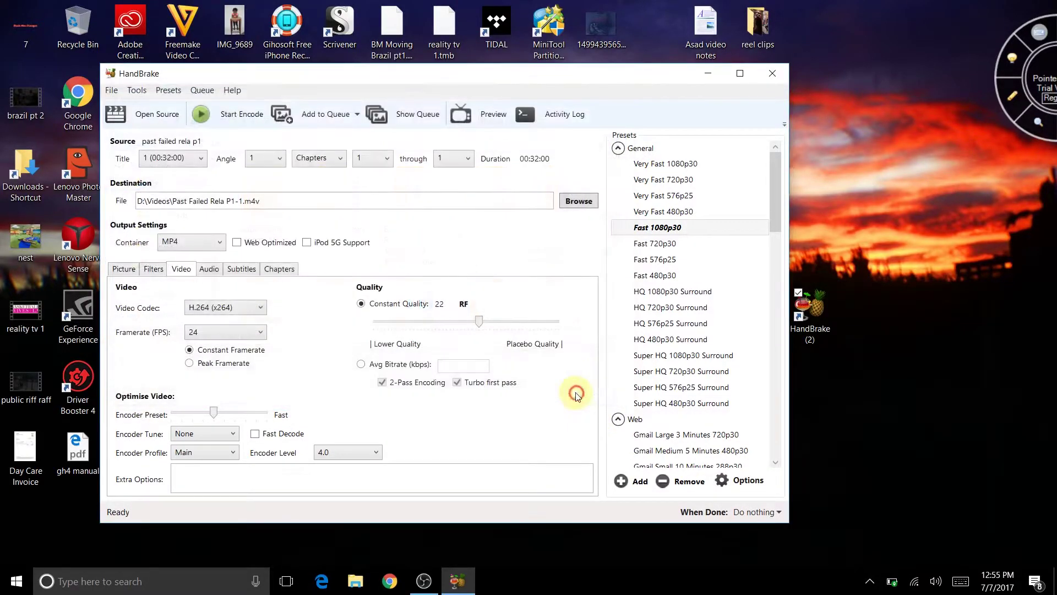
{"action": "left_click", "coordinate": [204, 118]}
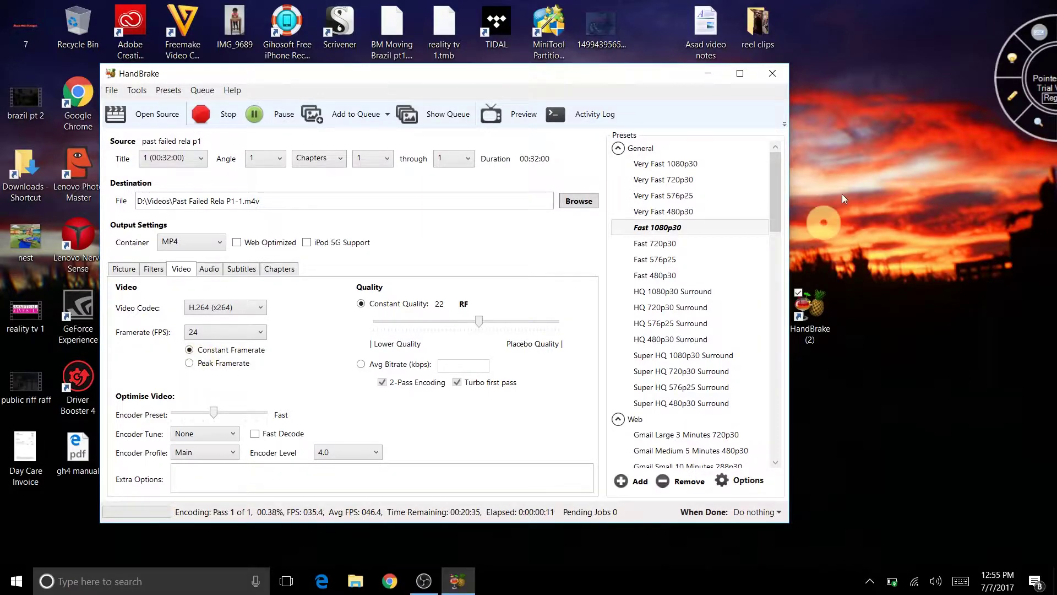
Minimize and restore HandBrake, stop the encode, and exit despite the running-encode warning
{"action": "left_click", "coordinate": [707, 75]}
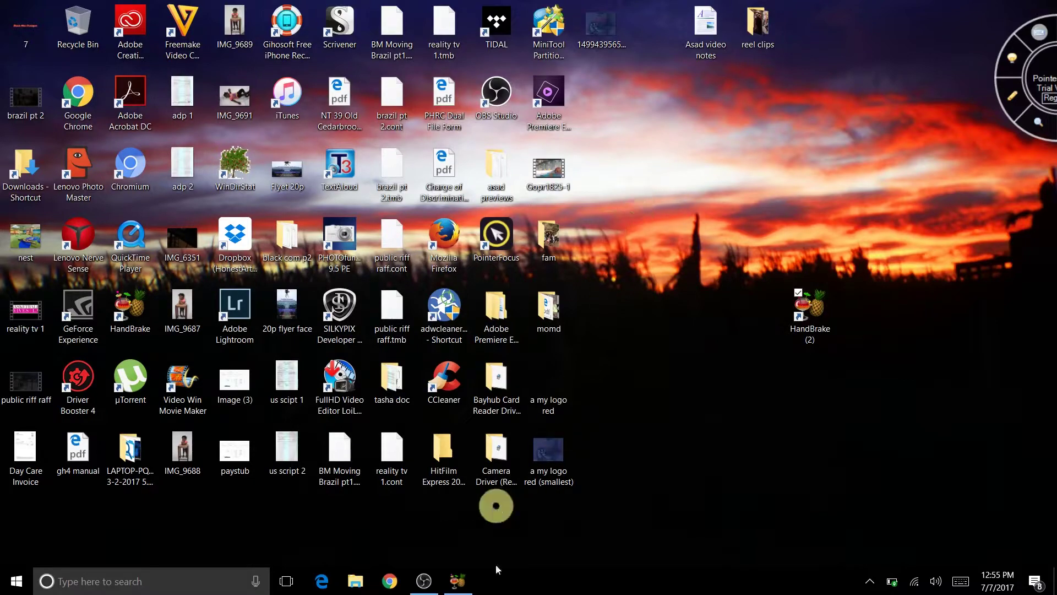
{"action": "left_click", "coordinate": [464, 583]}
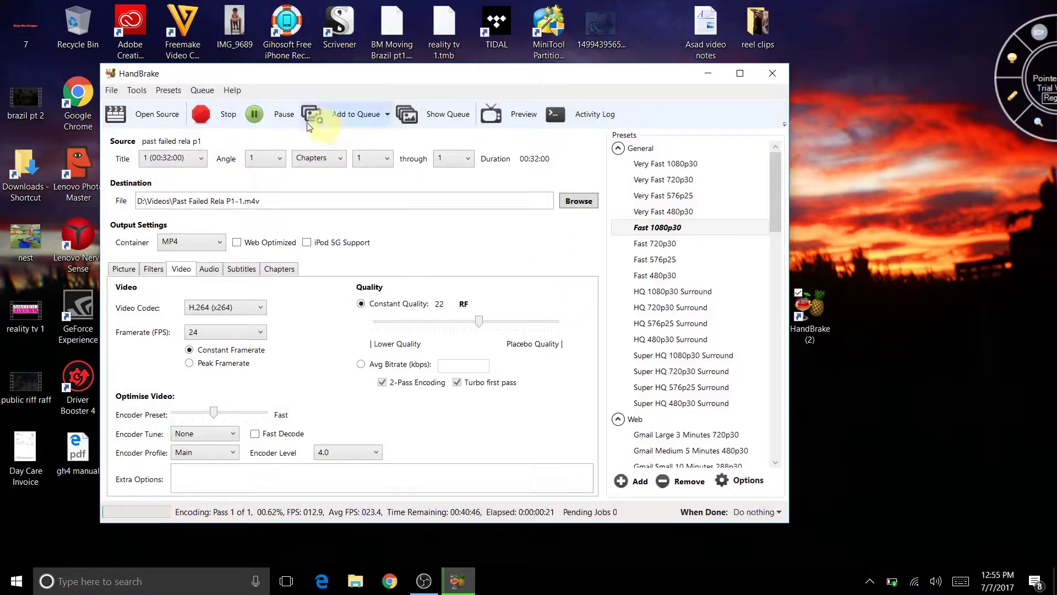
{"action": "left_click", "coordinate": [250, 117]}
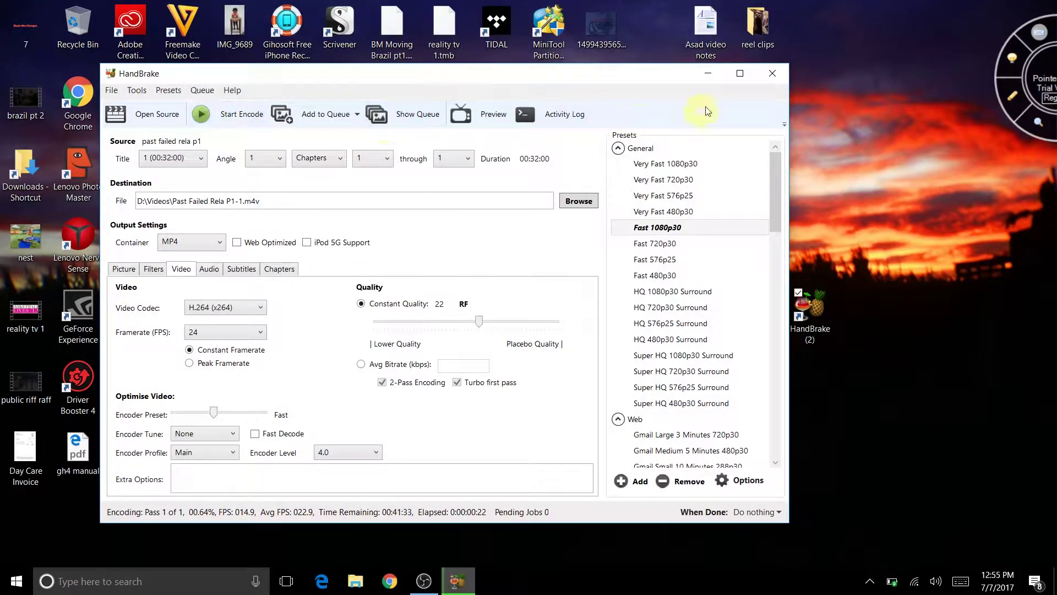
{"action": "left_click", "coordinate": [774, 76]}
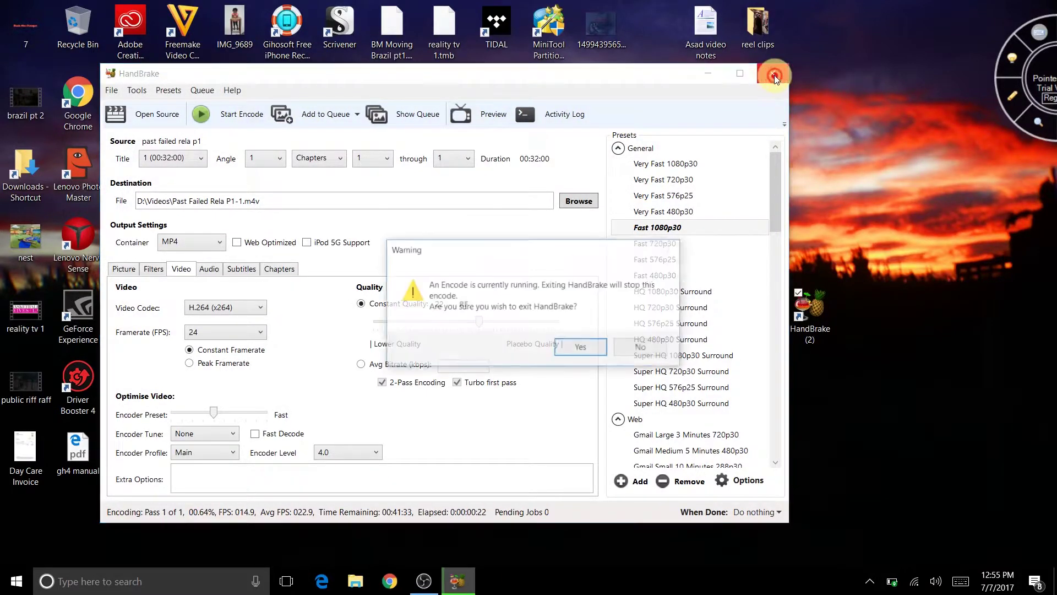
{"action": "left_click", "coordinate": [581, 347]}
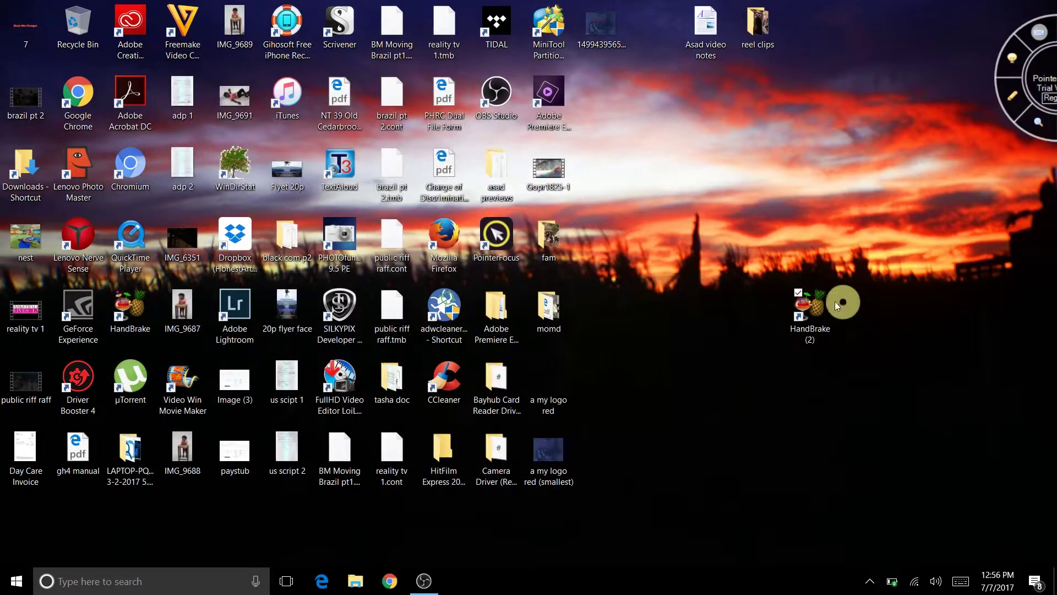
Relaunch HandBrake from the HandBrake (2) shortcut and decline queue recovery
{"action": "left_click", "coordinate": [796, 314]}
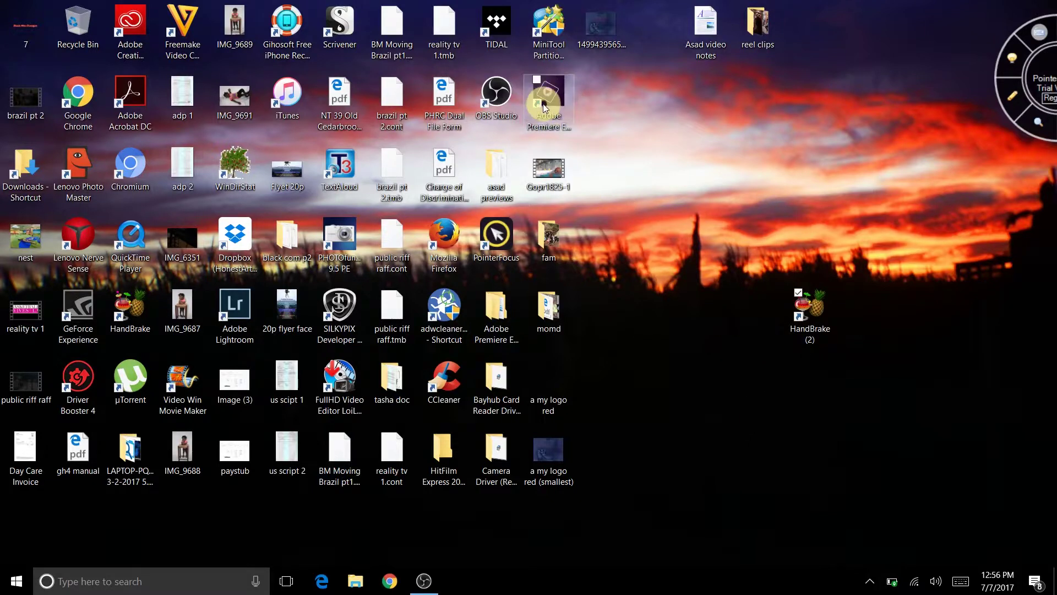
{"action": "left_click", "coordinate": [808, 322]}
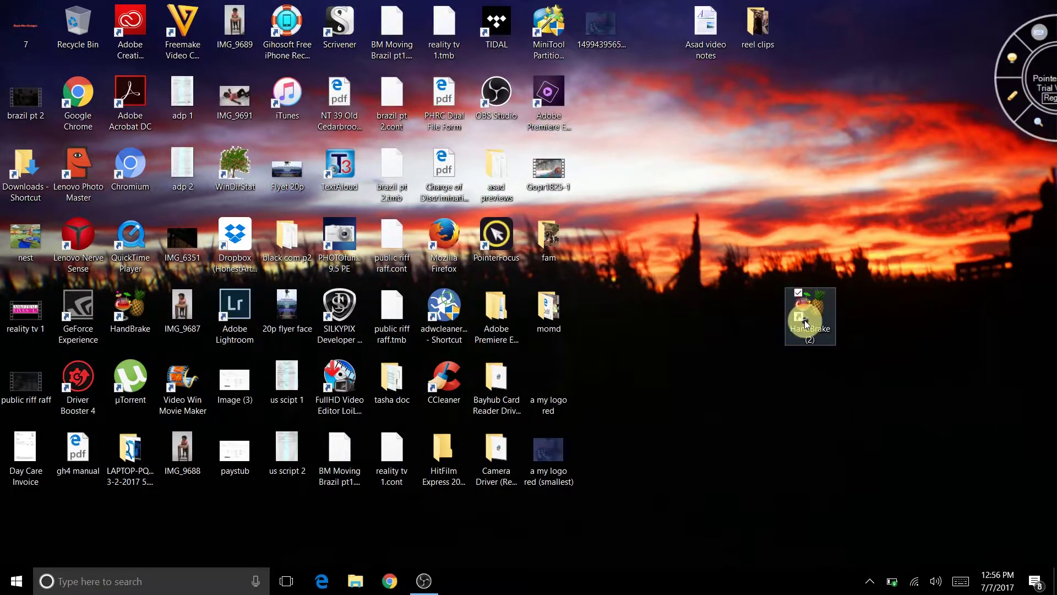
{"action": "left_click", "coordinate": [794, 353]}
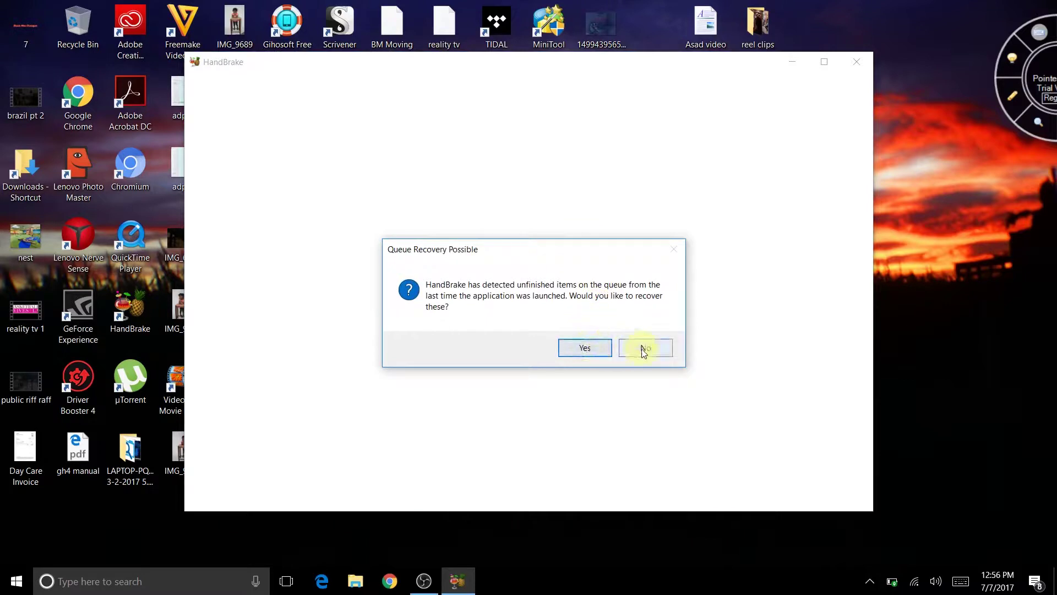
{"action": "left_click", "coordinate": [644, 349]}
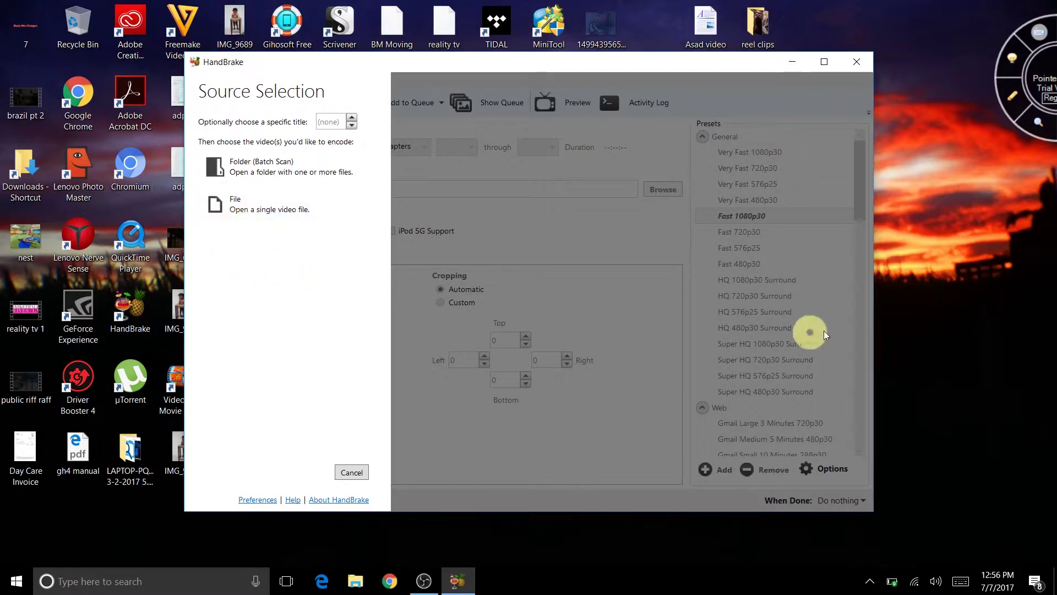
Load Video 45 from Videos > Asad comp as a single-file source
{"action": "left_click", "coordinate": [232, 209]}
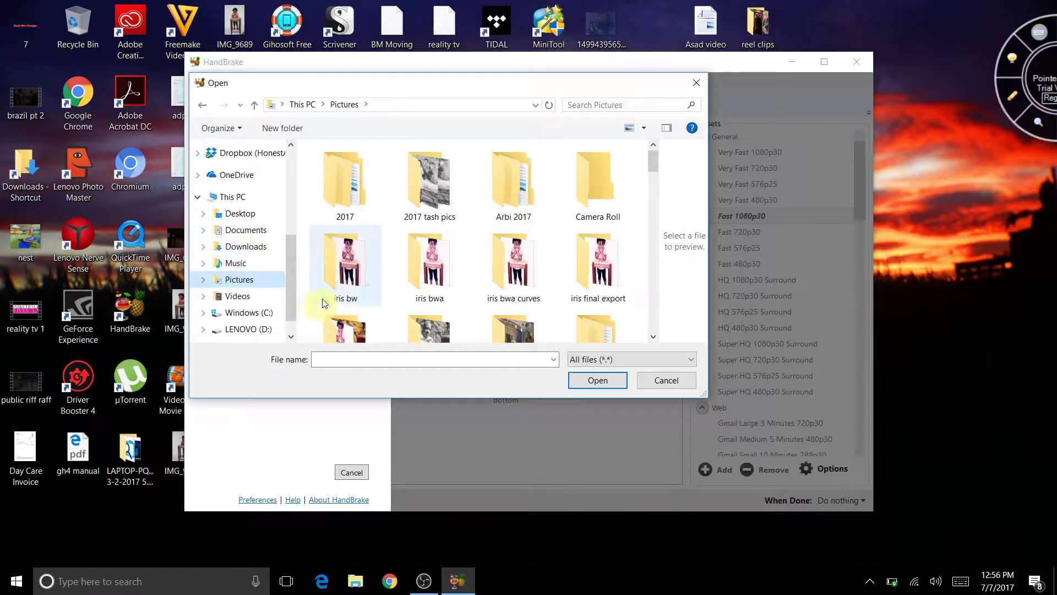
{"action": "left_click", "coordinate": [239, 296]}
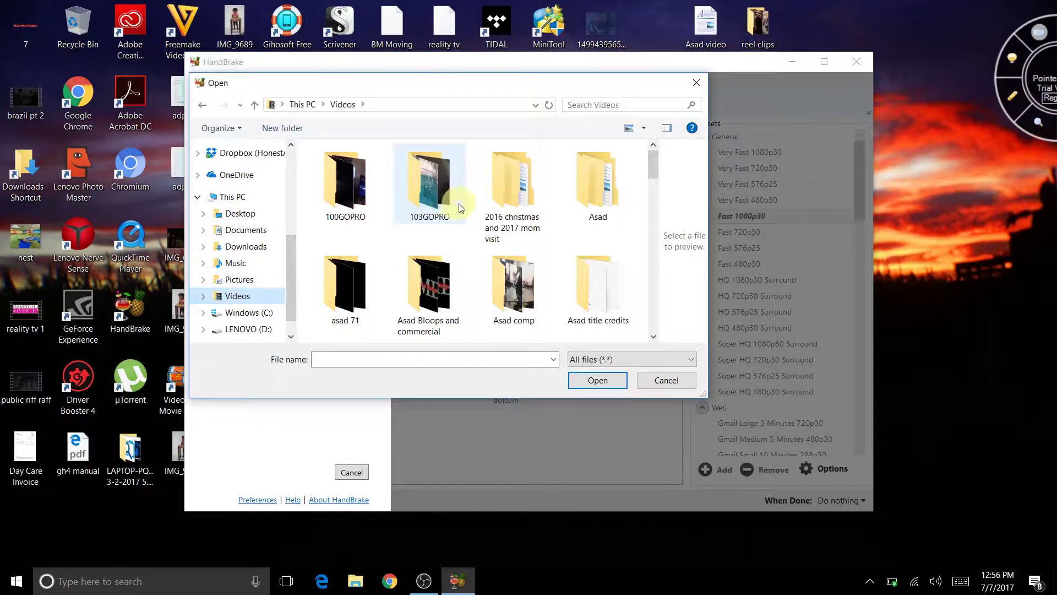
{"action": "left_click", "coordinate": [519, 288]}
{"action": "double_click", "coordinate": [519, 288]}
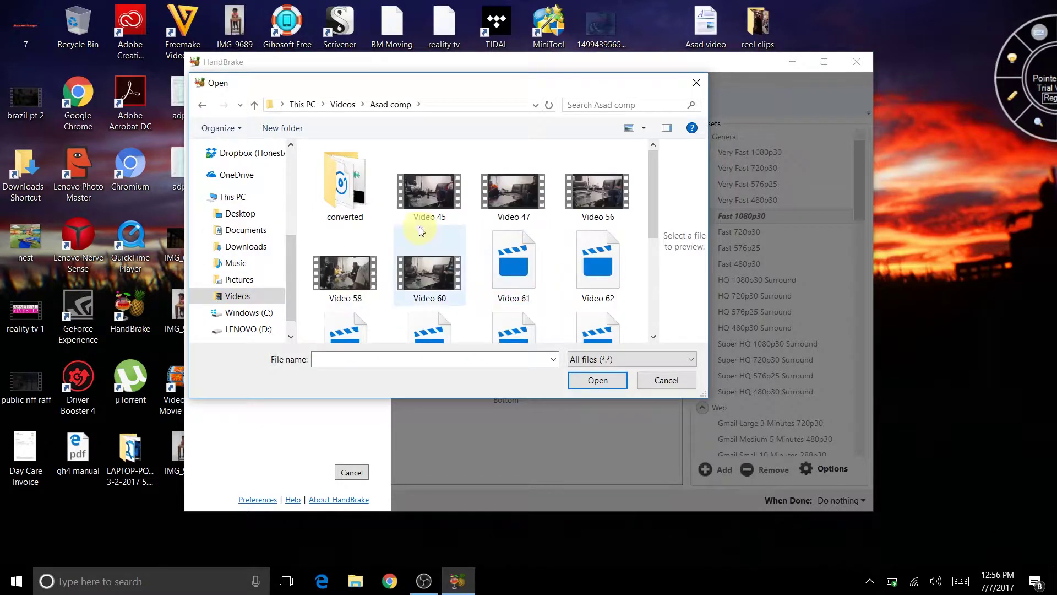
{"action": "left_click", "coordinate": [429, 197]}
{"action": "double_click", "coordinate": [432, 197]}
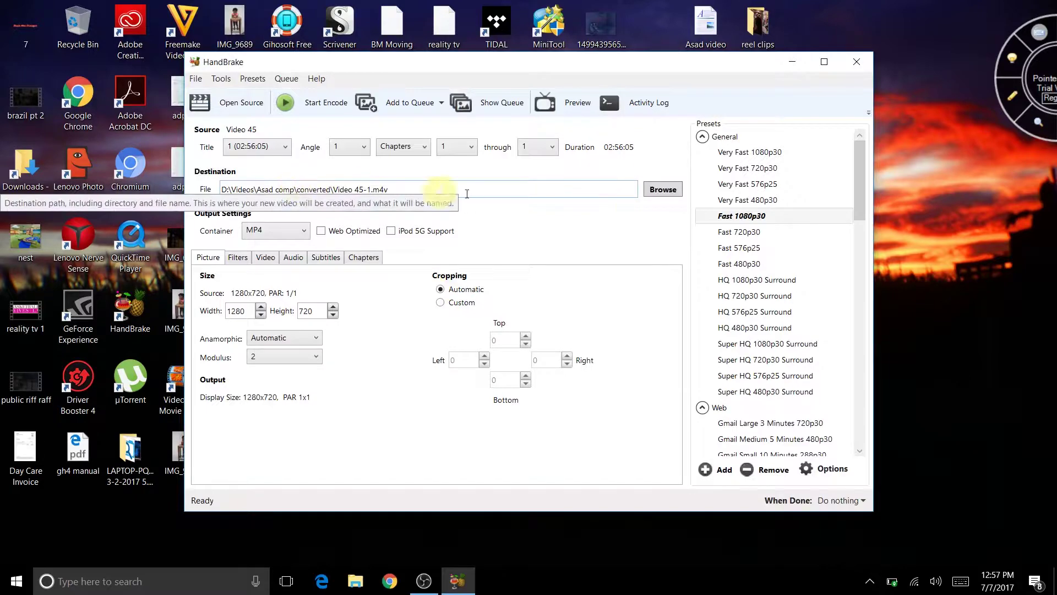
{"action": "left_click", "coordinate": [662, 189]}
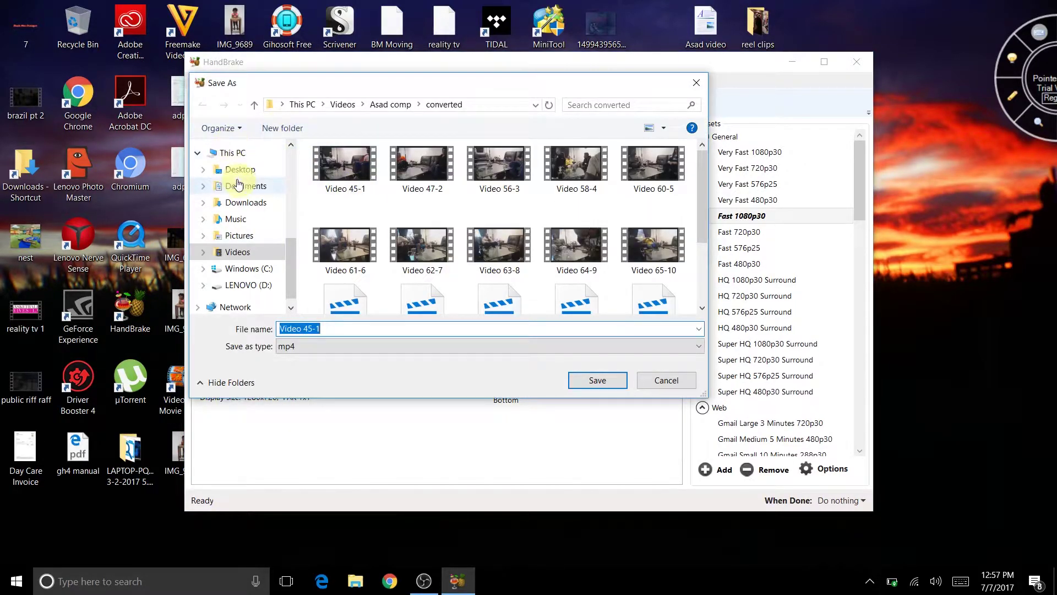
{"action": "left_click", "coordinate": [695, 83]}
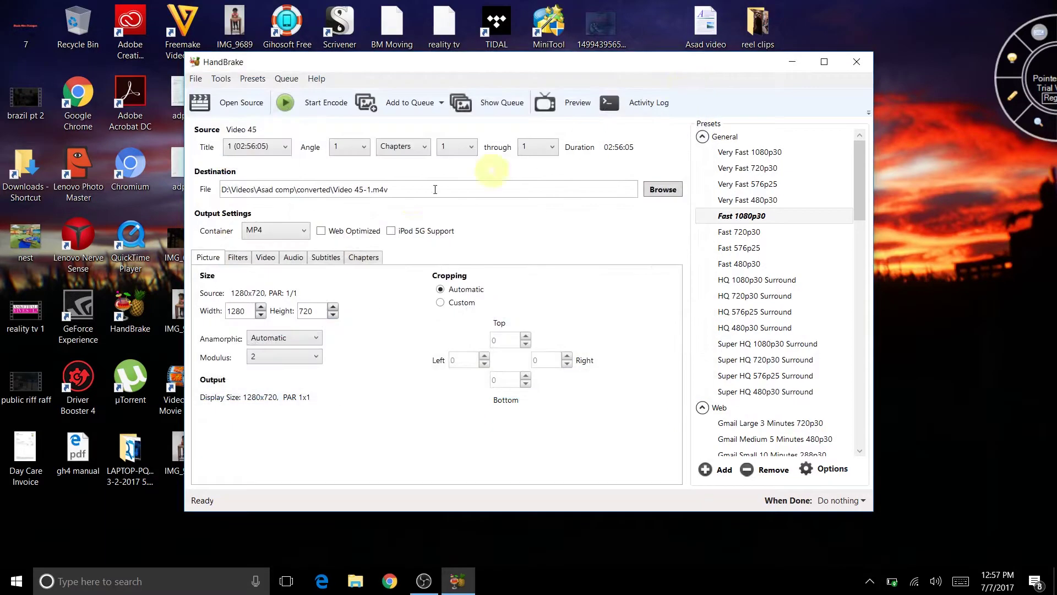
Set Video 45 to a constant 24 fps framerate, then close the HandBrake window
{"action": "left_click", "coordinate": [265, 258]}
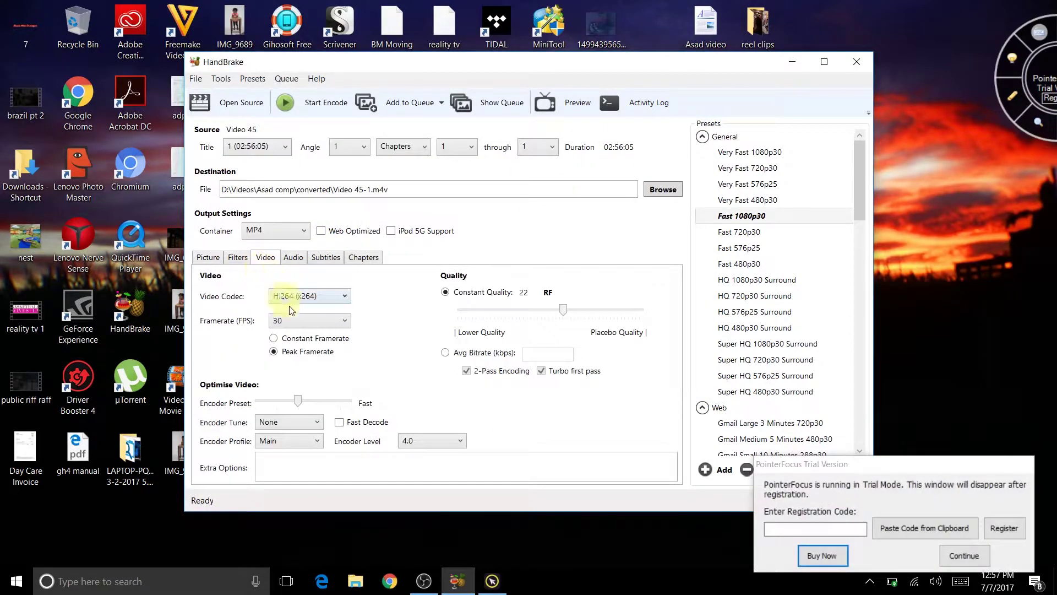
{"action": "left_click", "coordinate": [331, 321]}
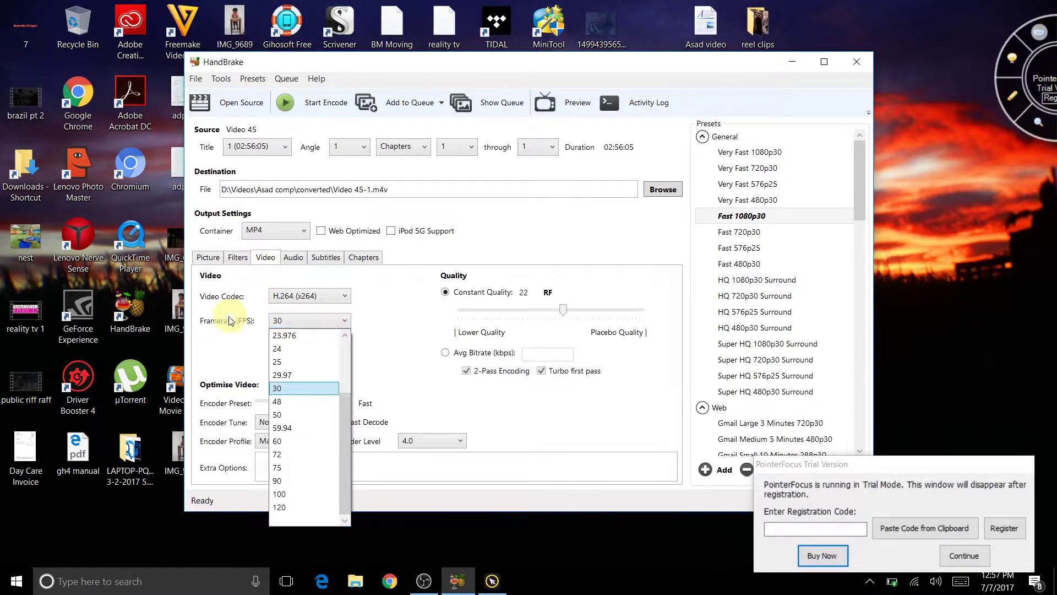
{"action": "left_click", "coordinate": [278, 348]}
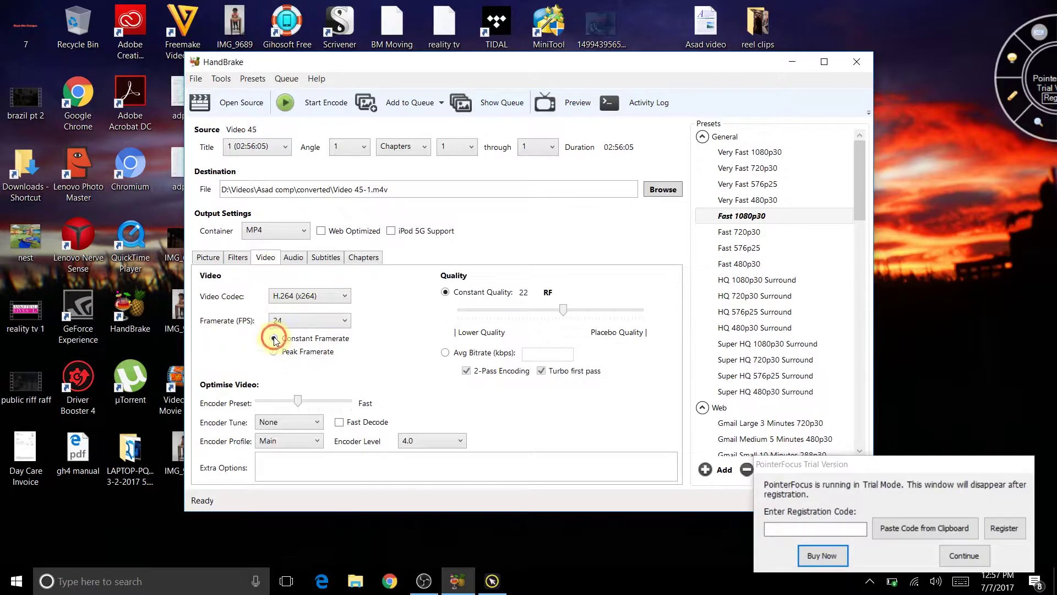
{"action": "left_click", "coordinate": [276, 340]}
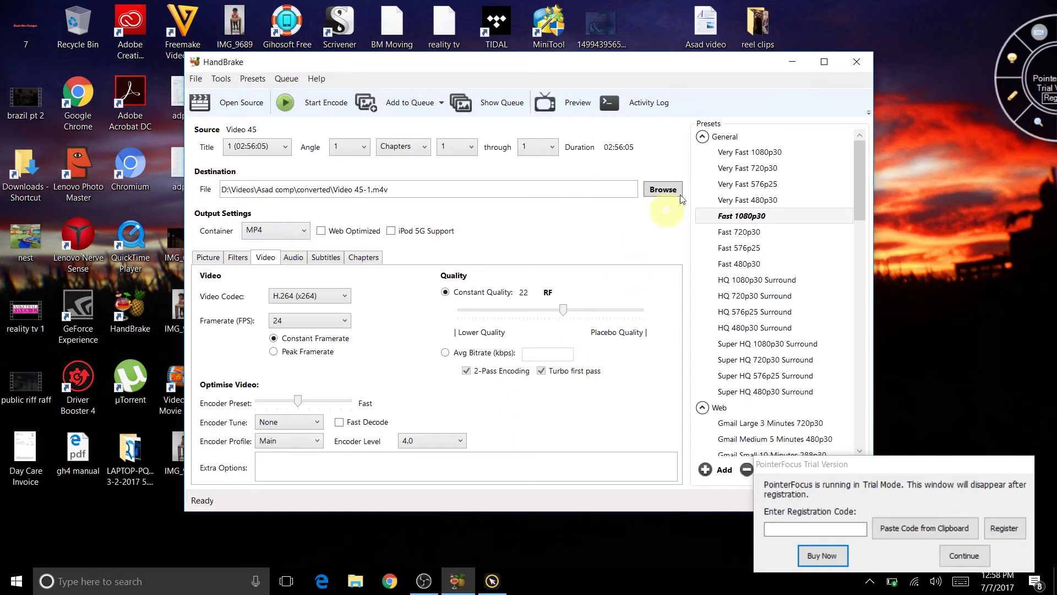
{"action": "left_click", "coordinate": [857, 66]}
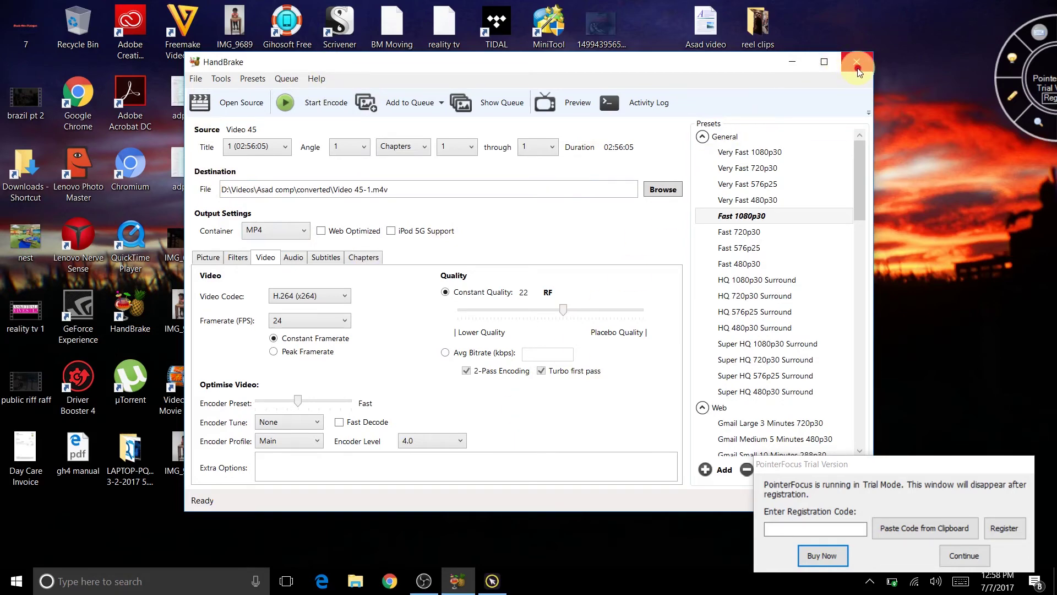